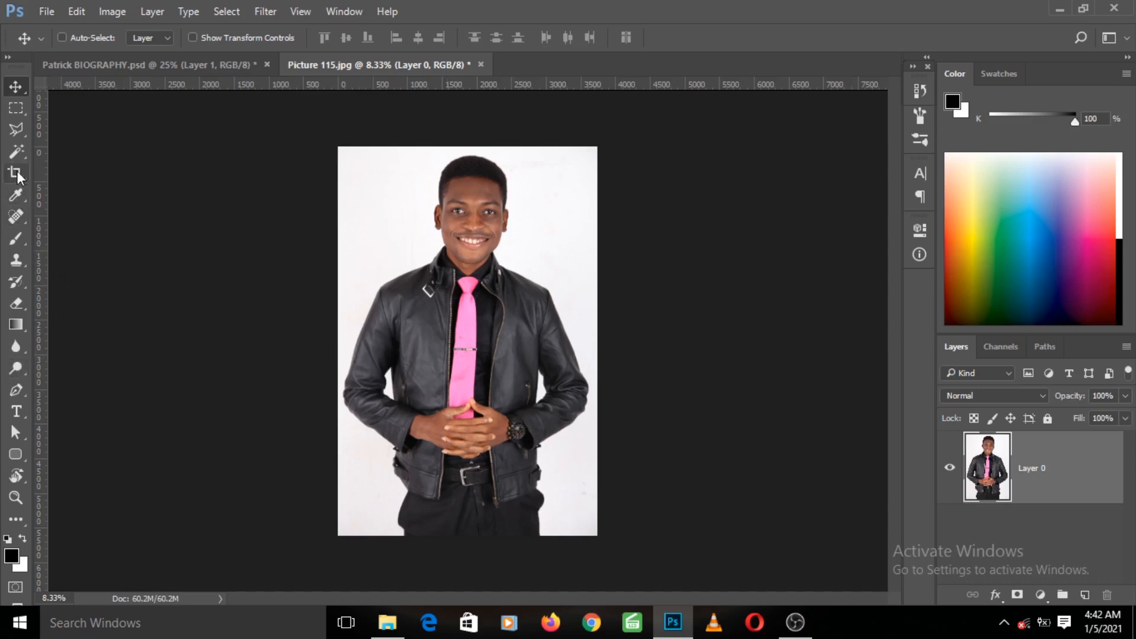
{"action": "left_click", "coordinate": [16, 153]}
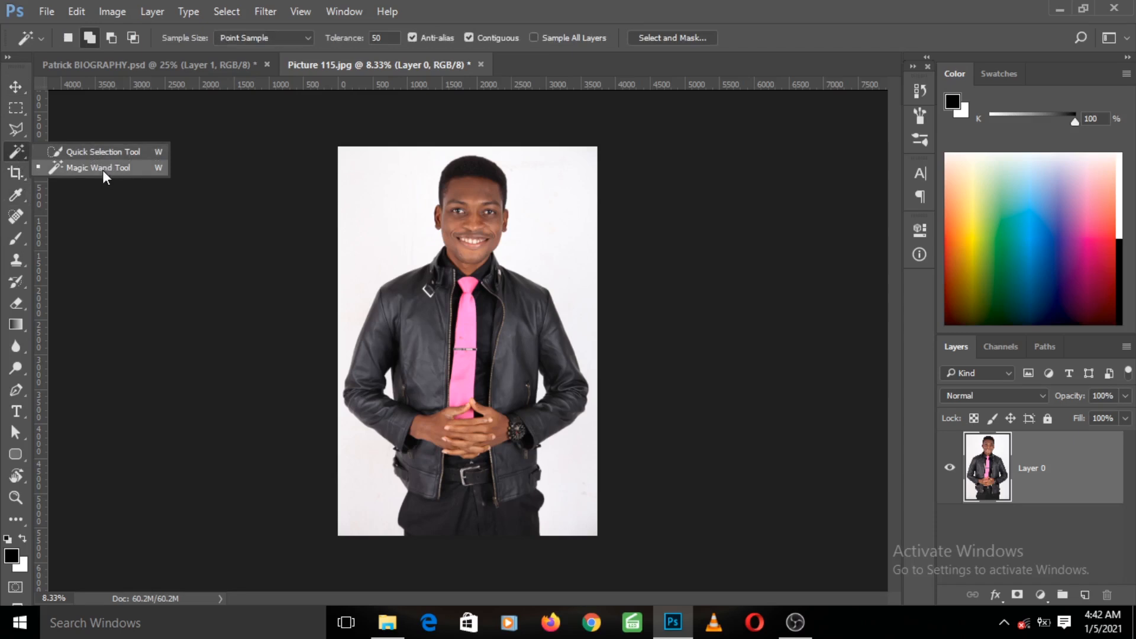
{"action": "left_click", "coordinate": [13, 132]}
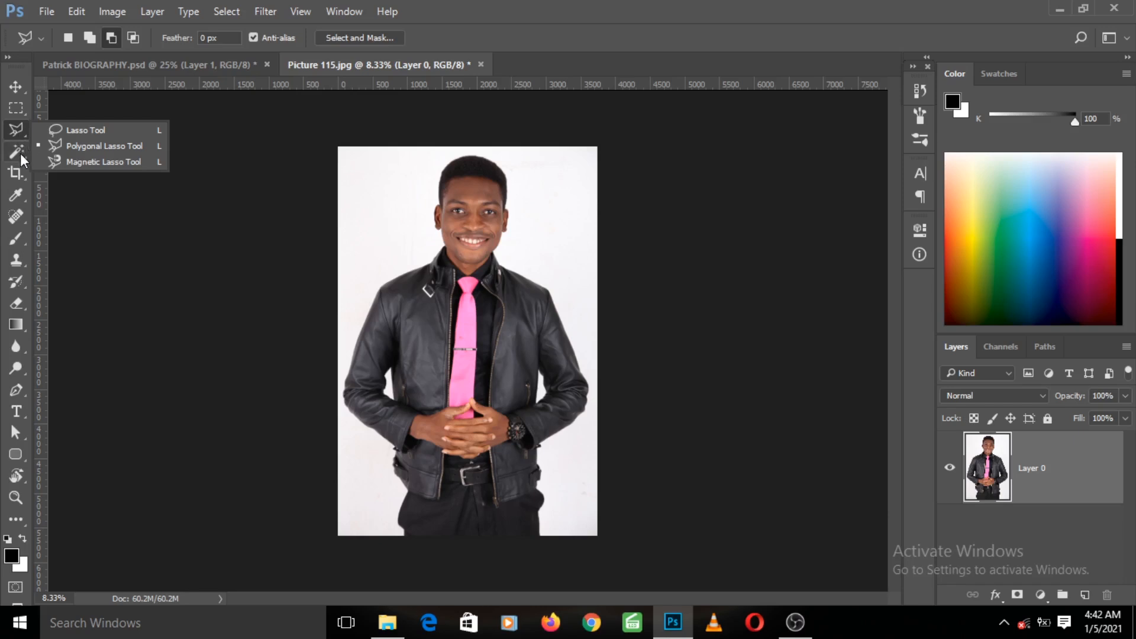
{"action": "left_click", "coordinate": [20, 155]}
{"action": "left_click", "coordinate": [20, 155]}
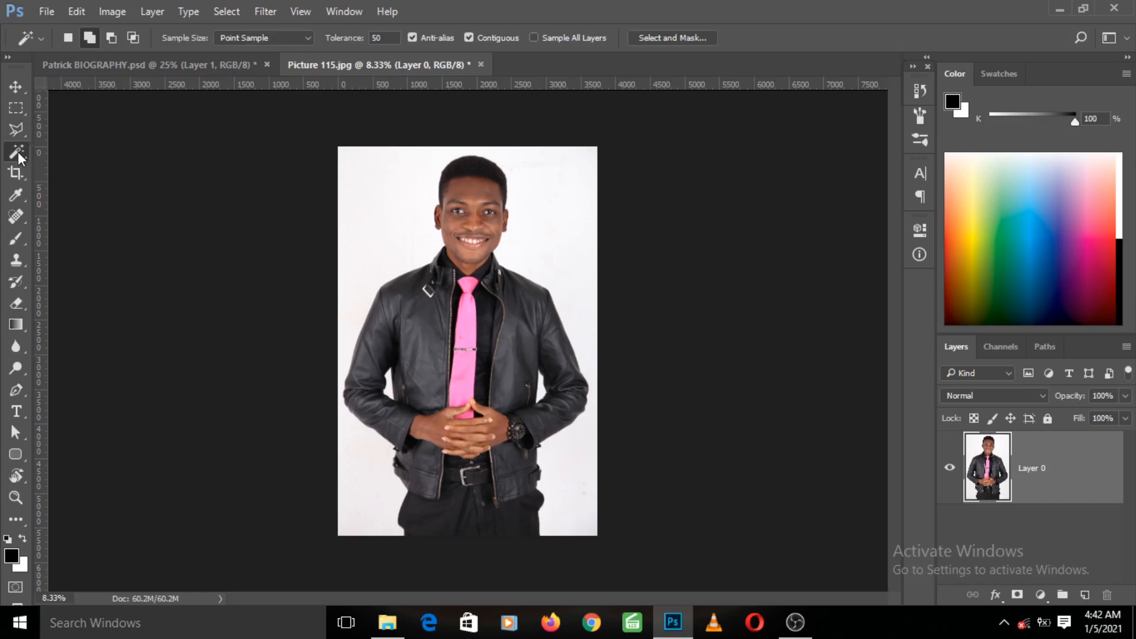
{"action": "right_click", "coordinate": [18, 152]}
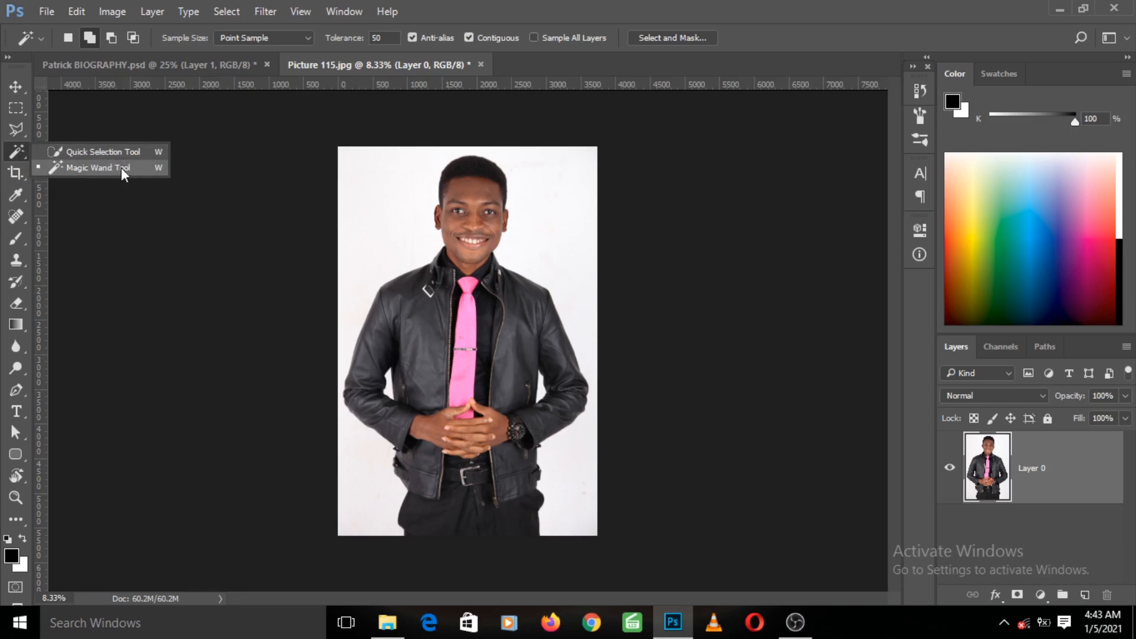
- Select the white background around the person with the Quick Selection tool, adding the gaps beside the arms
{"action": "left_click", "coordinate": [93, 152]}
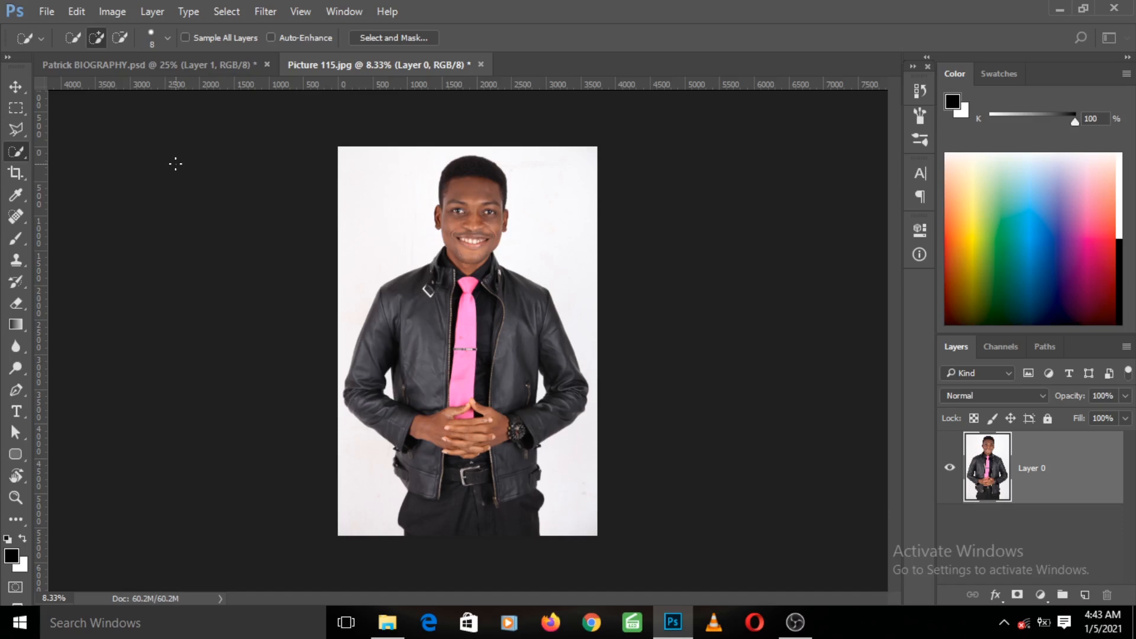
{"action": "right_click", "coordinate": [20, 150]}
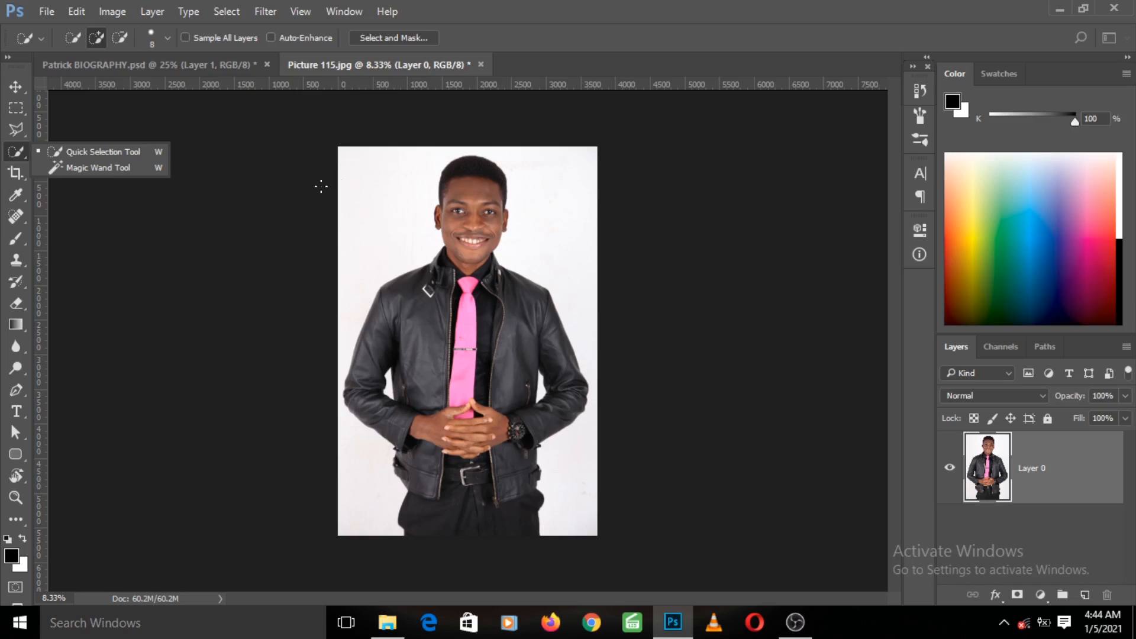
{"action": "left_click", "coordinate": [81, 155]}
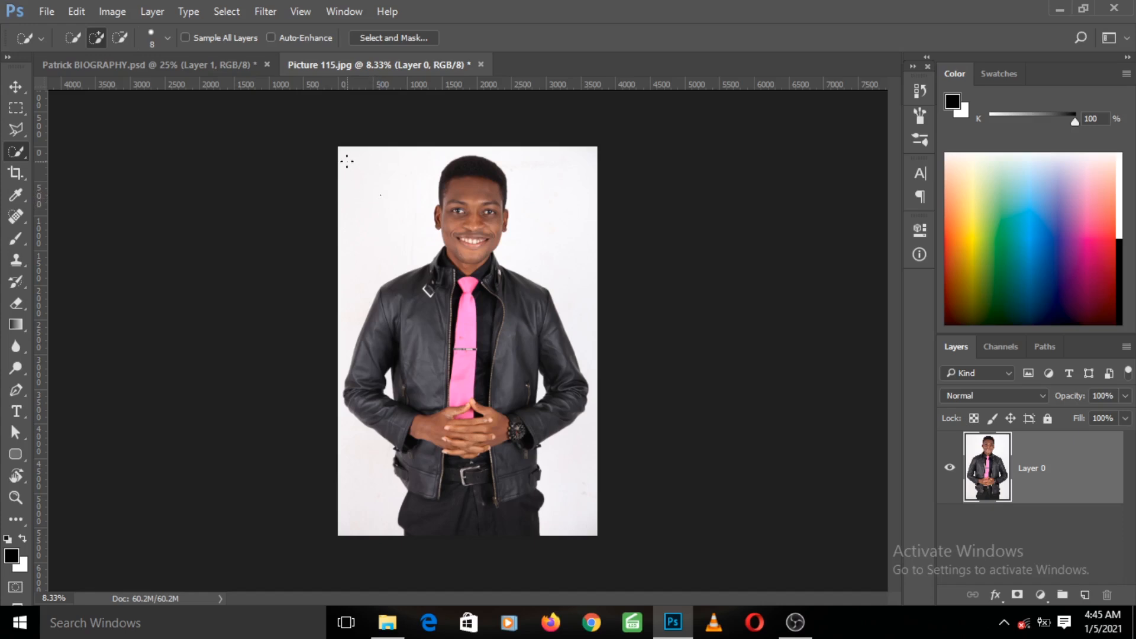
{"action": "left_click_drag", "start_coordinate": [347, 161], "coordinate": [381, 201]}
{"action": "left_click_drag", "start_coordinate": [529, 165], "coordinate": [551, 202]}
{"action": "left_click_drag", "start_coordinate": [568, 439], "coordinate": [565, 472]}
{"action": "left_click_drag", "start_coordinate": [349, 442], "coordinate": [360, 461]}
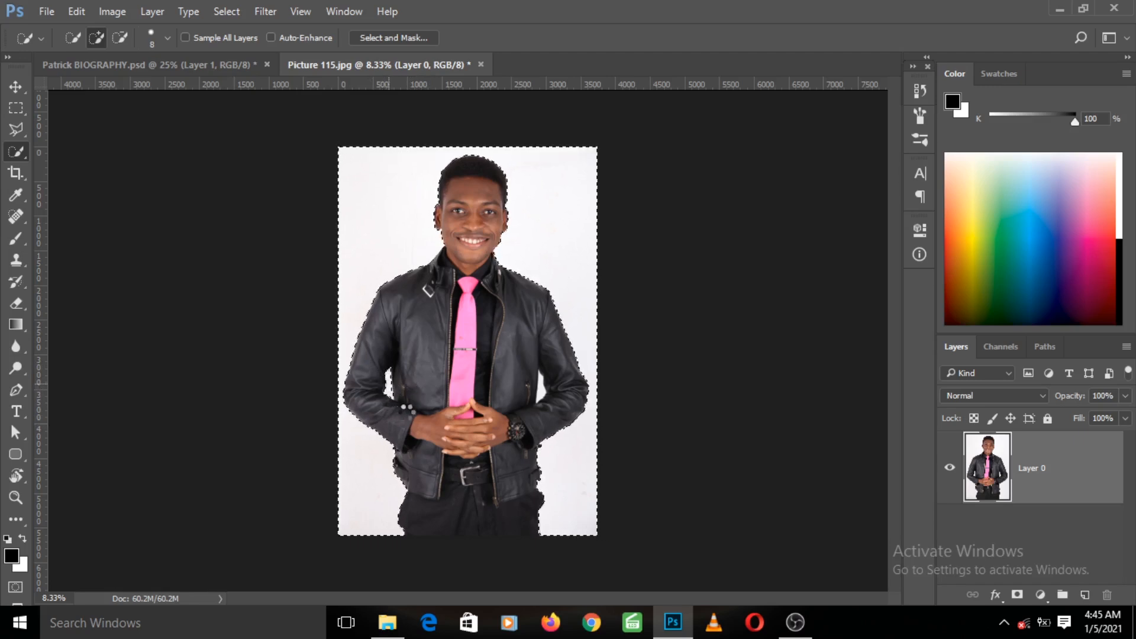
{"action": "left_click", "coordinate": [408, 407]}
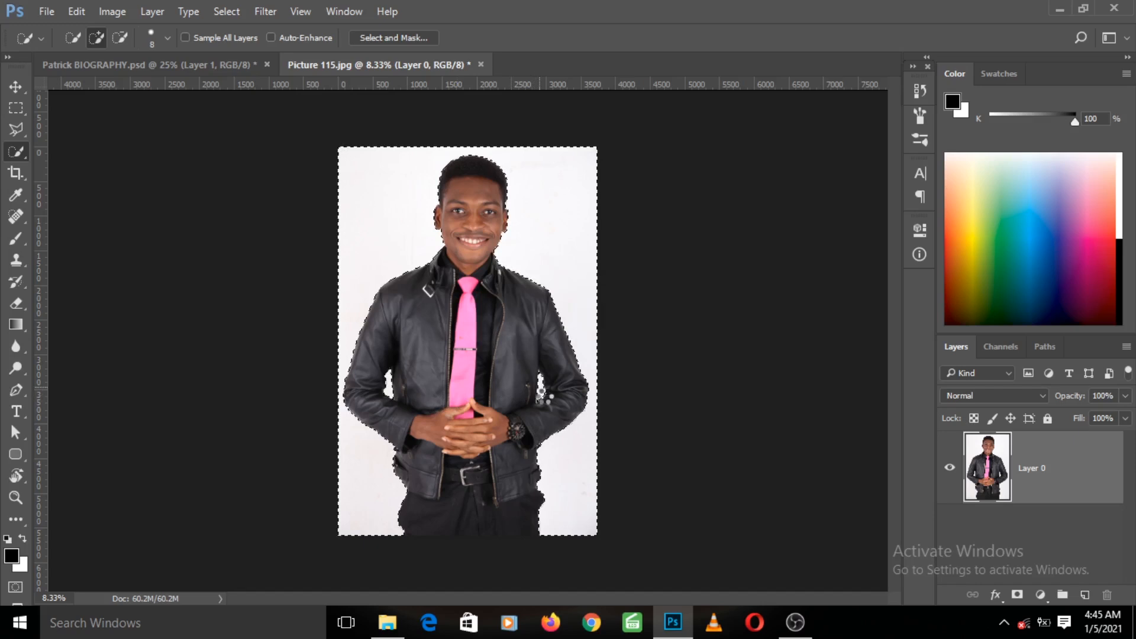
{"action": "left_click", "coordinate": [556, 404]}
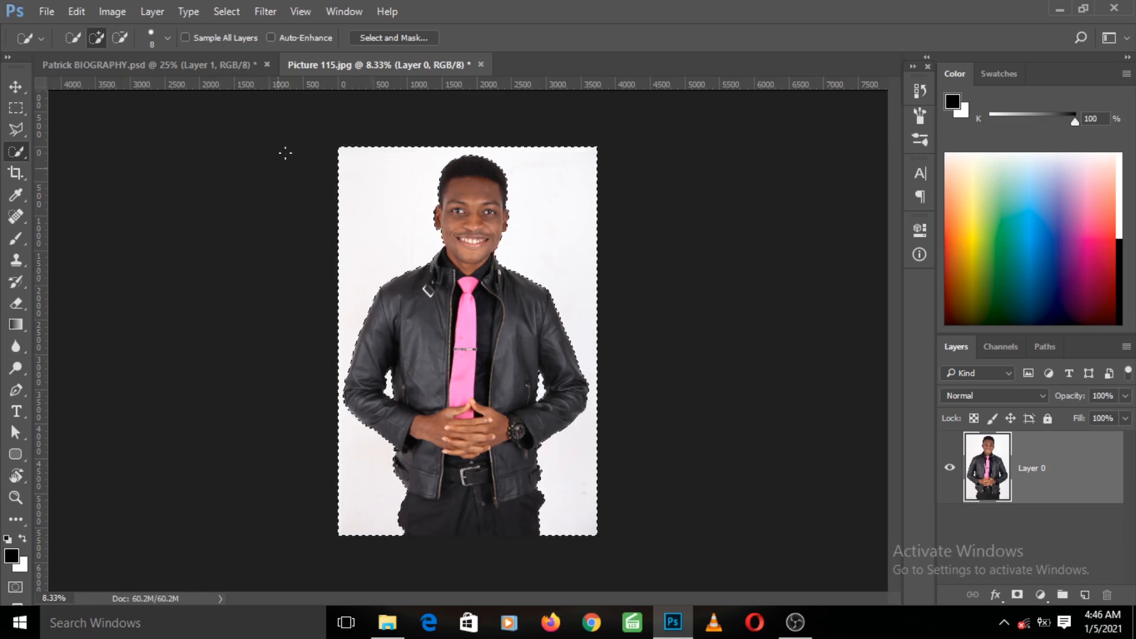
- Invert the selection, then deselect everything
{"action": "left_click", "coordinate": [223, 12]}
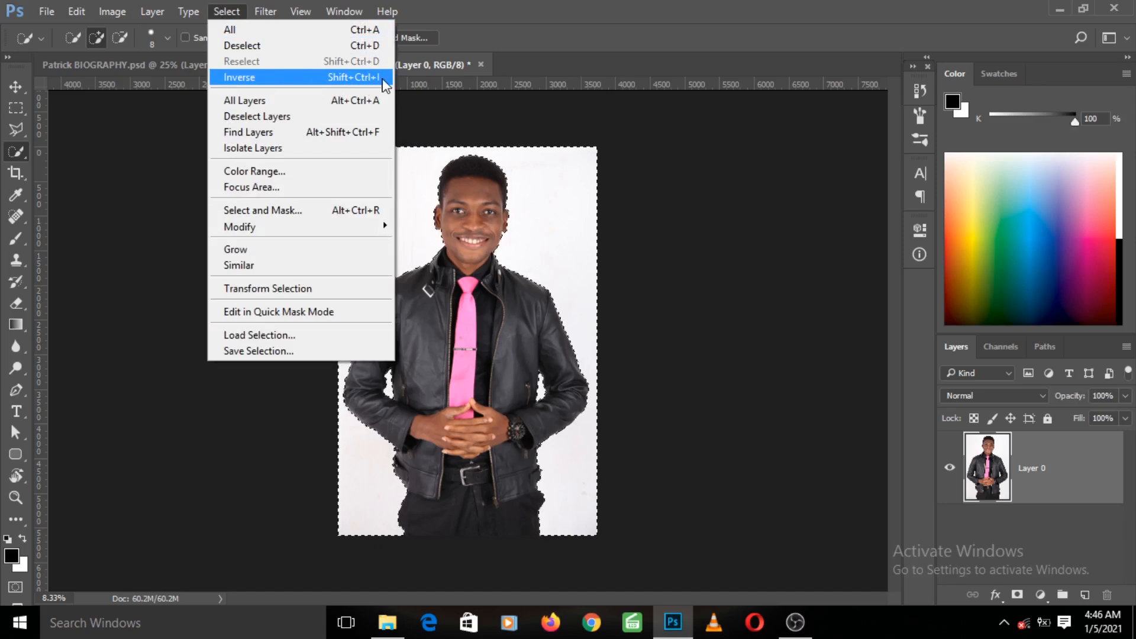
{"action": "left_click", "coordinate": [346, 79]}
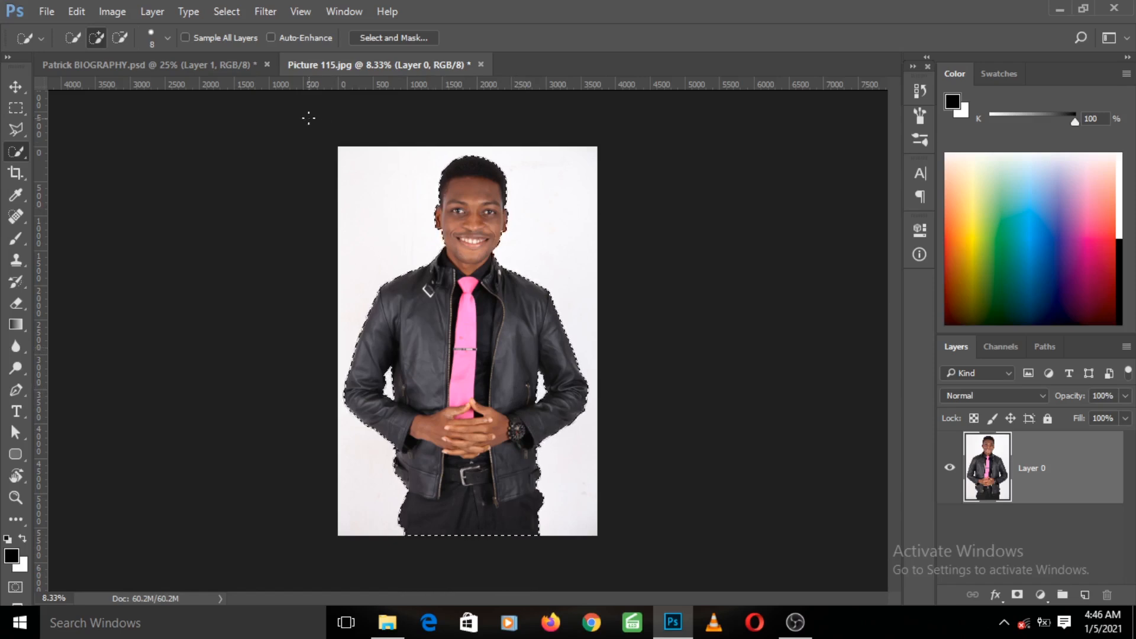
{"action": "left_click", "coordinate": [226, 11]}
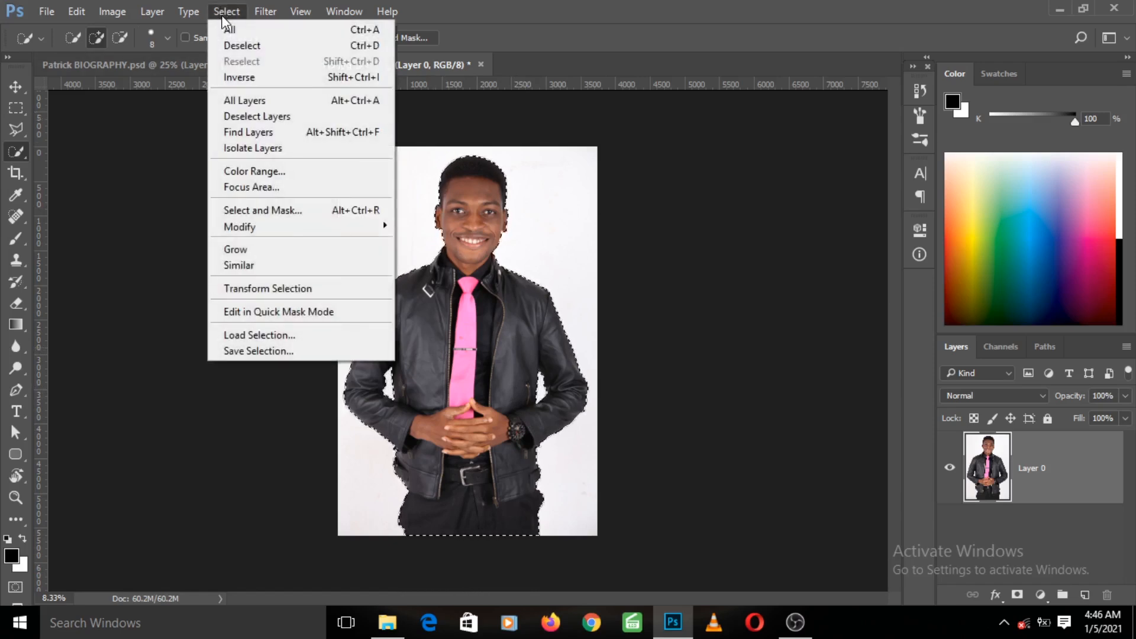
{"action": "left_click", "coordinate": [241, 48]}
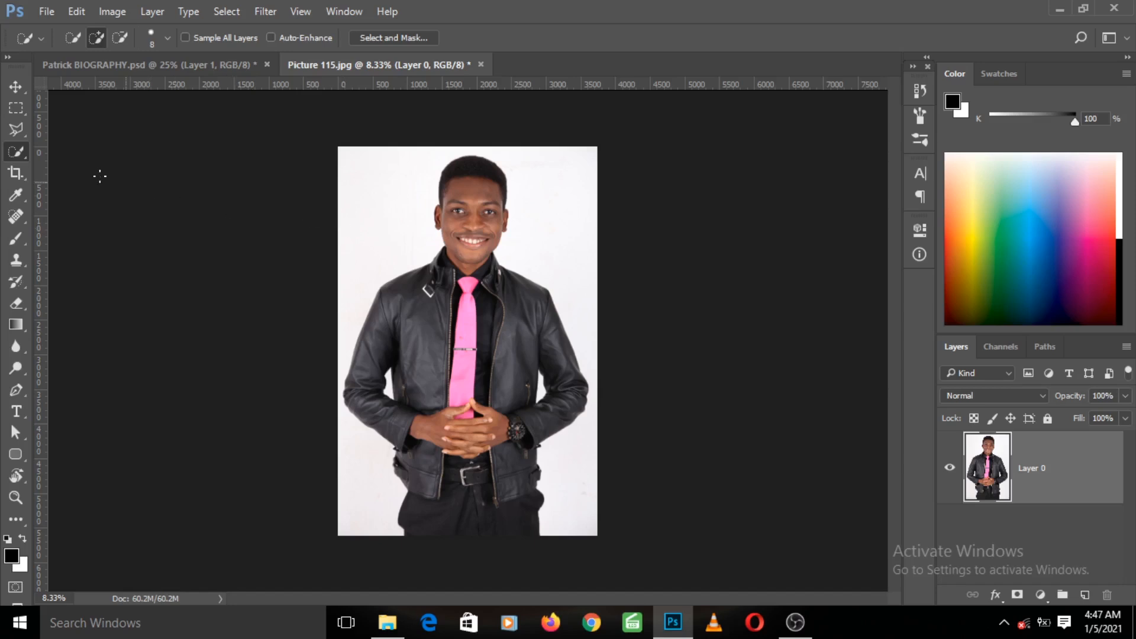
- Switch to the Magic Wand, set its tolerance to 32, and select the photo's white background
{"action": "right_click", "coordinate": [20, 154]}
{"action": "left_click", "coordinate": [71, 168]}
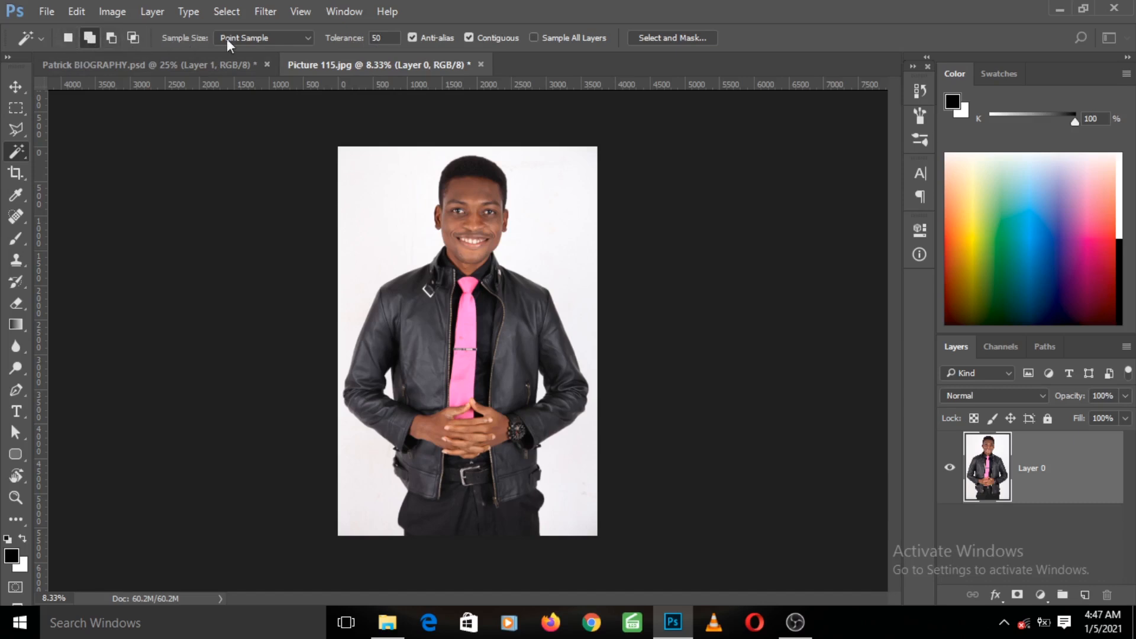
{"action": "left_click", "coordinate": [375, 39]}
{"action": "type", "text": "32"}
{"action": "left_click", "coordinate": [374, 211]}
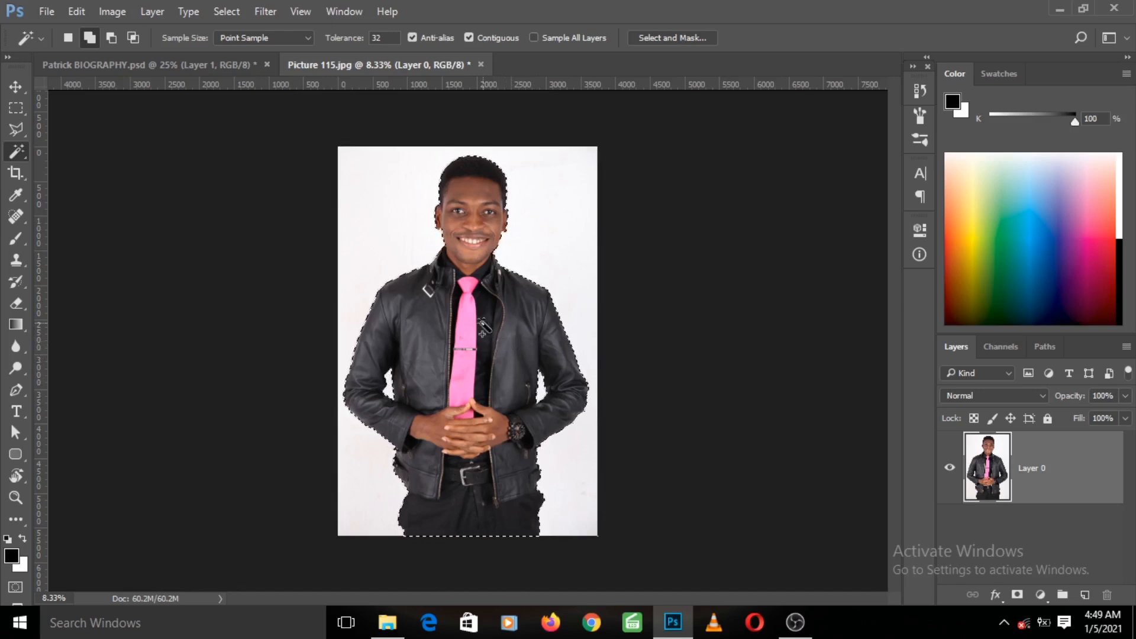
- Open Select and Mask, review the view mode options, and apply the refined selection
{"action": "left_click", "coordinate": [662, 37]}
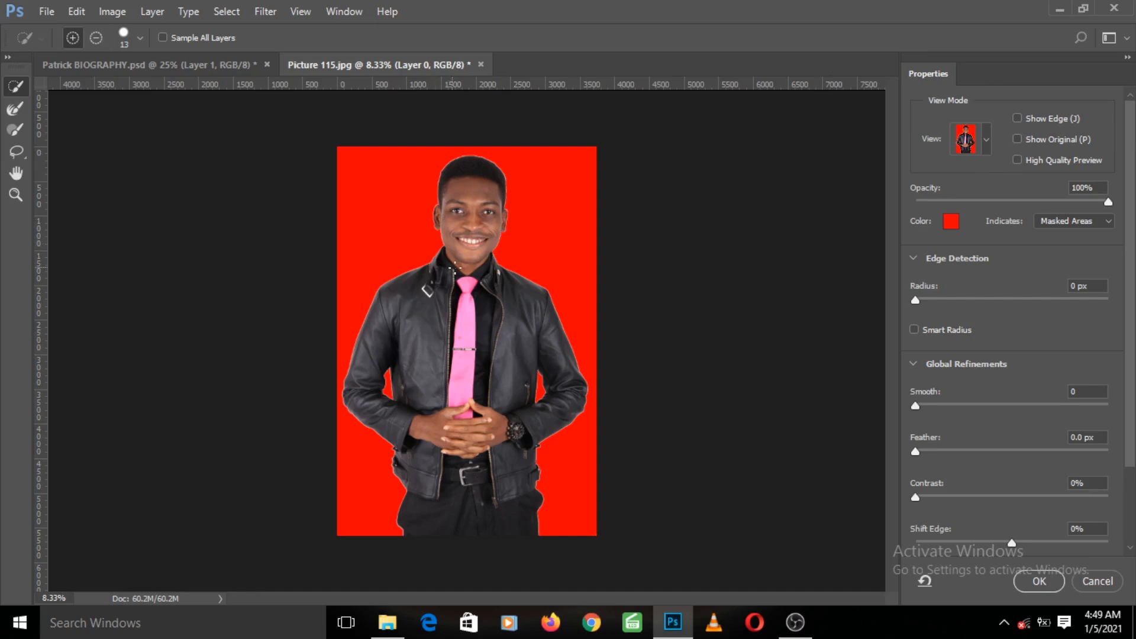
{"action": "left_click", "coordinate": [985, 148]}
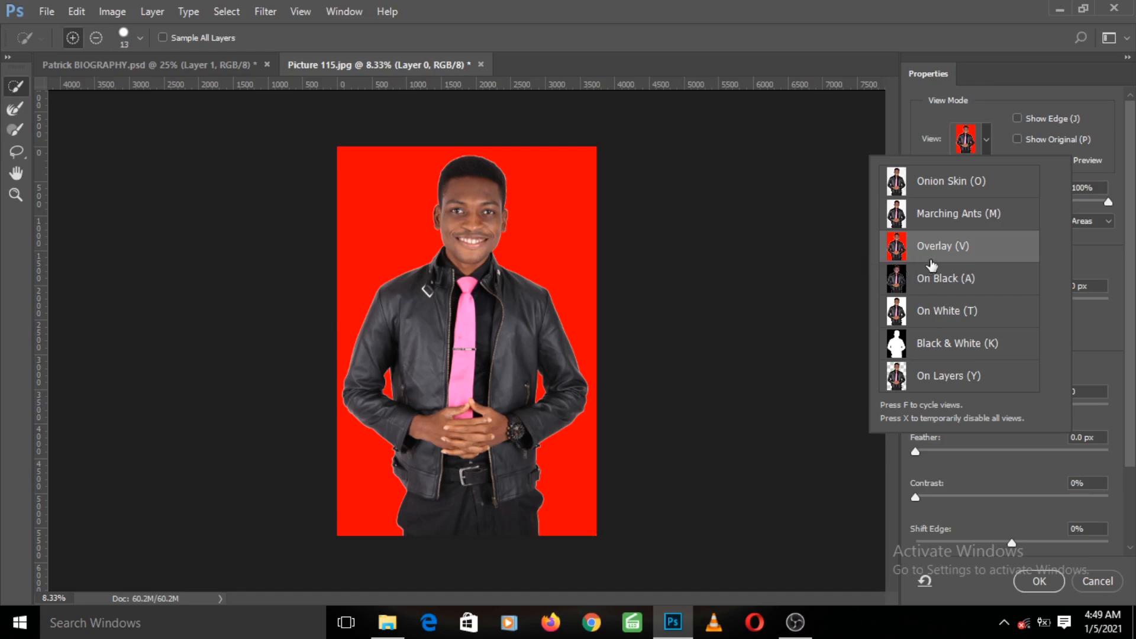
{"action": "left_click", "coordinate": [998, 136]}
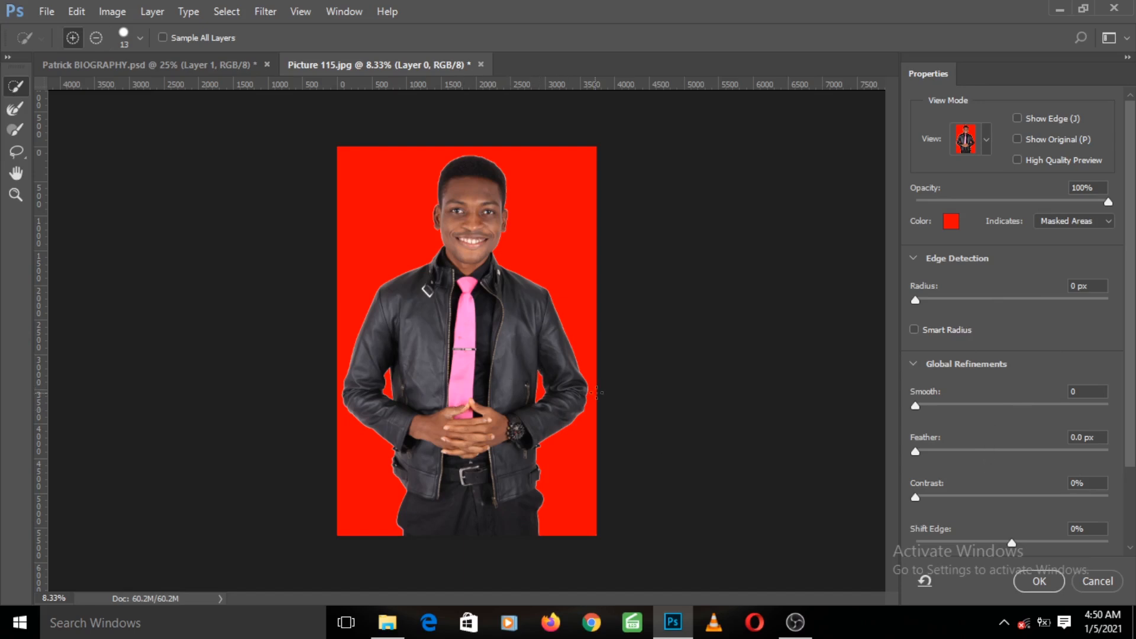
{"action": "left_click", "coordinate": [1039, 581]}
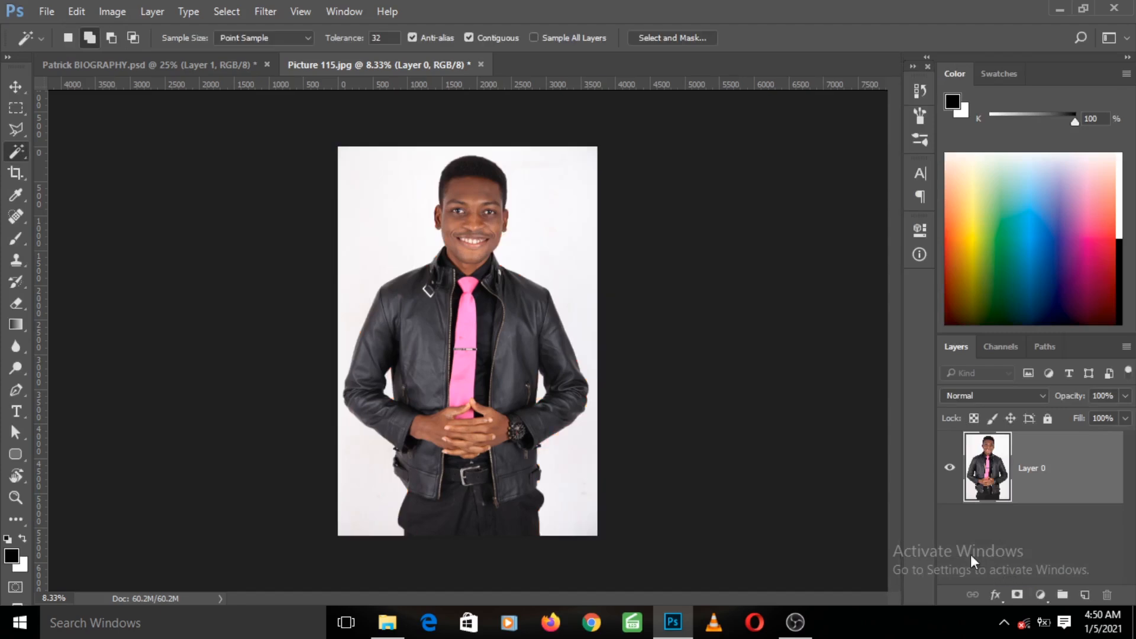
- Drag the cut-out person from the photo into the Patrick BIOGRAPHY document and undo the last transform
{"action": "left_click", "coordinate": [16, 87]}
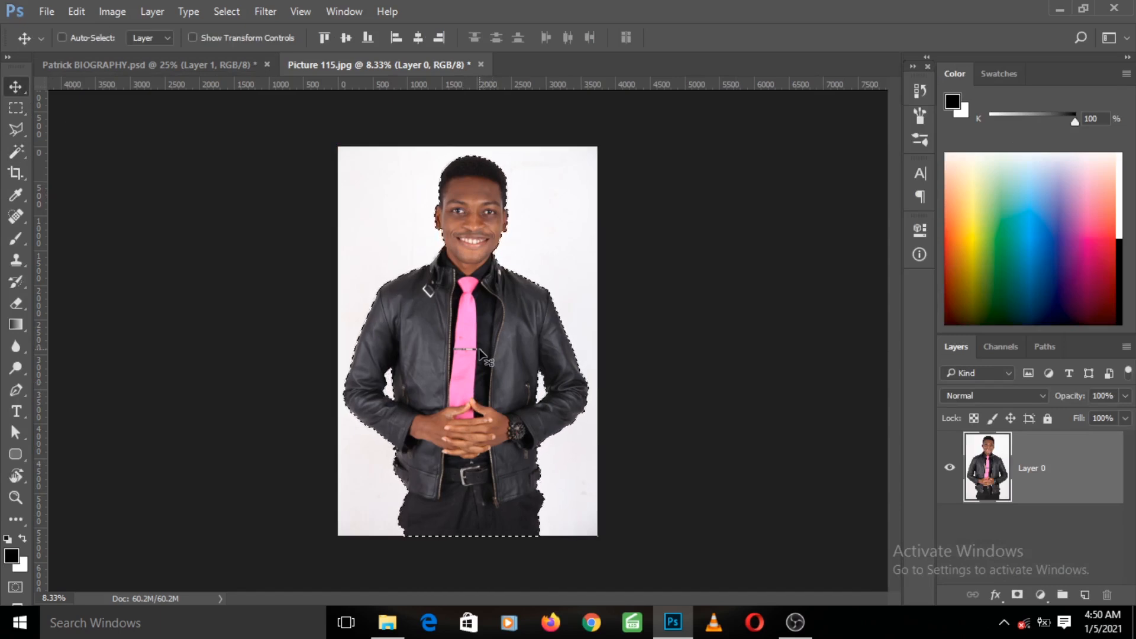
{"action": "left_click_drag", "start_coordinate": [461, 341], "coordinate": [523, 234]}
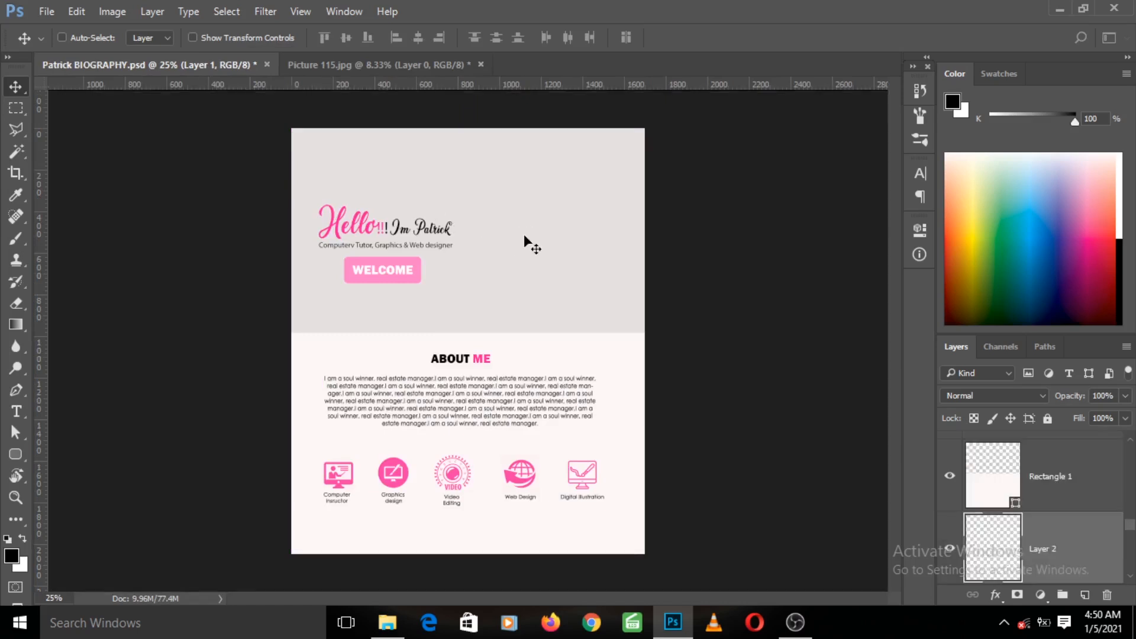
{"action": "left_click_drag", "start_coordinate": [454, 200], "coordinate": [467, 272]}
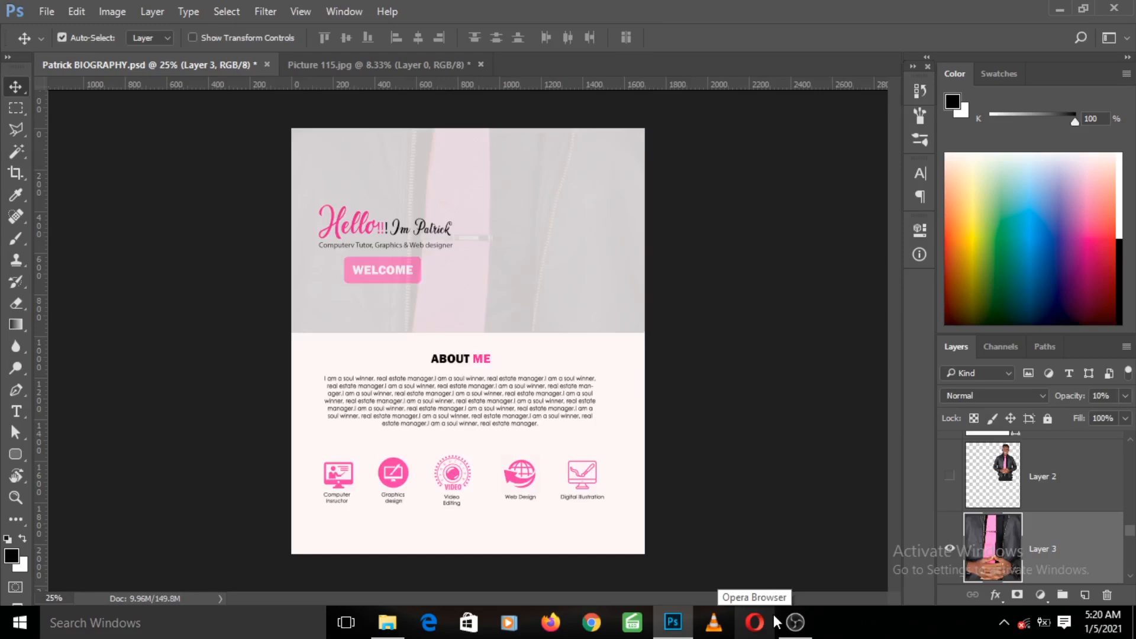
{"action": "key", "text": "ctrl+z"}
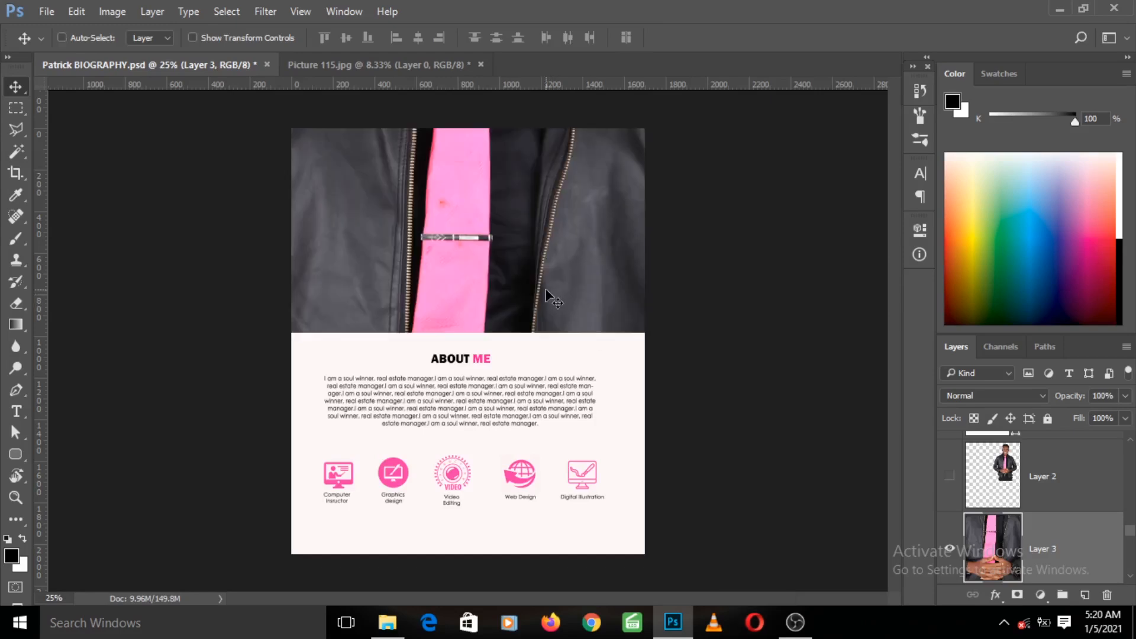
- Free-transform Layer 3's photo down to about 20% and place it on the right side of the header
{"action": "key", "text": "ctrl+semicolon"}
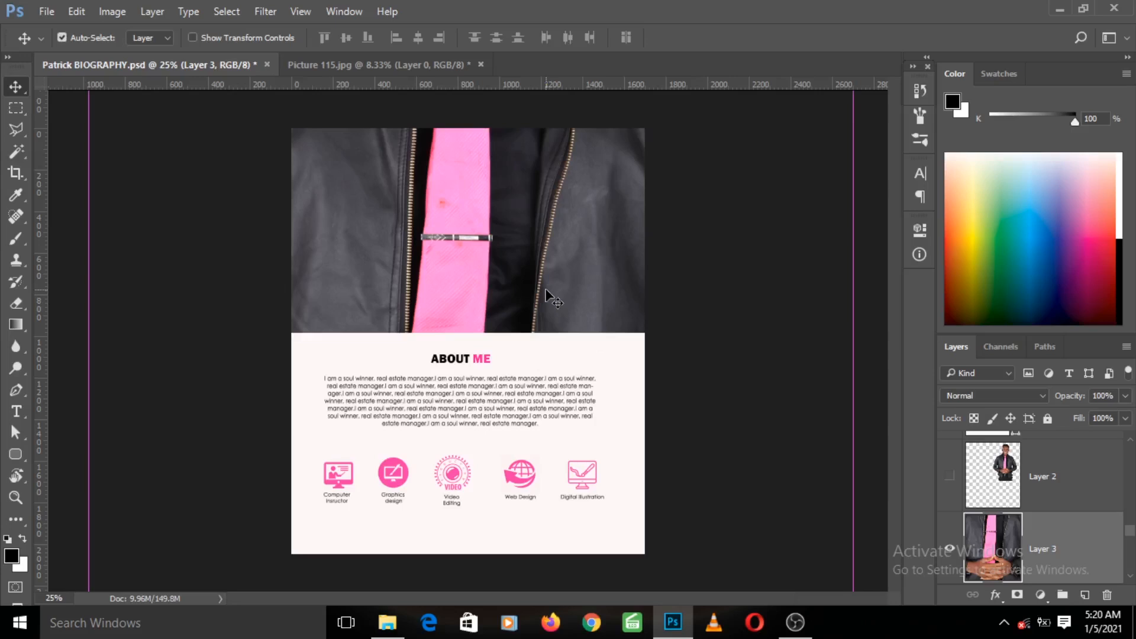
{"action": "key", "text": "ctrl+minus"}
{"action": "key", "text": "ctrl+minus"}
{"action": "key", "text": "ctrl+semicolon"}
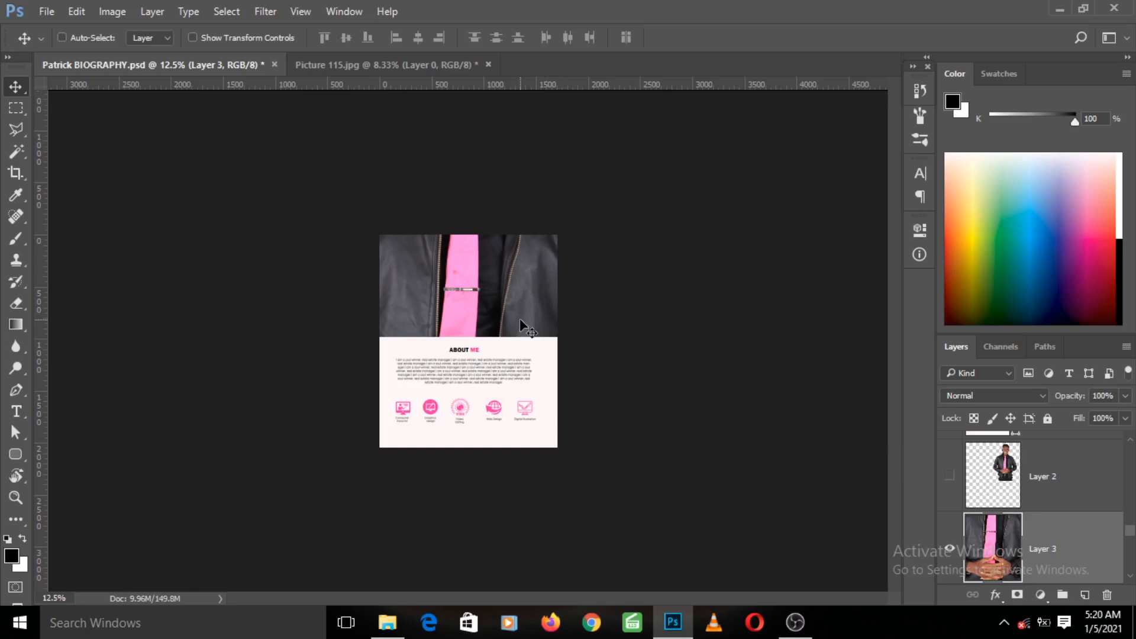
{"action": "key", "text": "ctrl+t"}
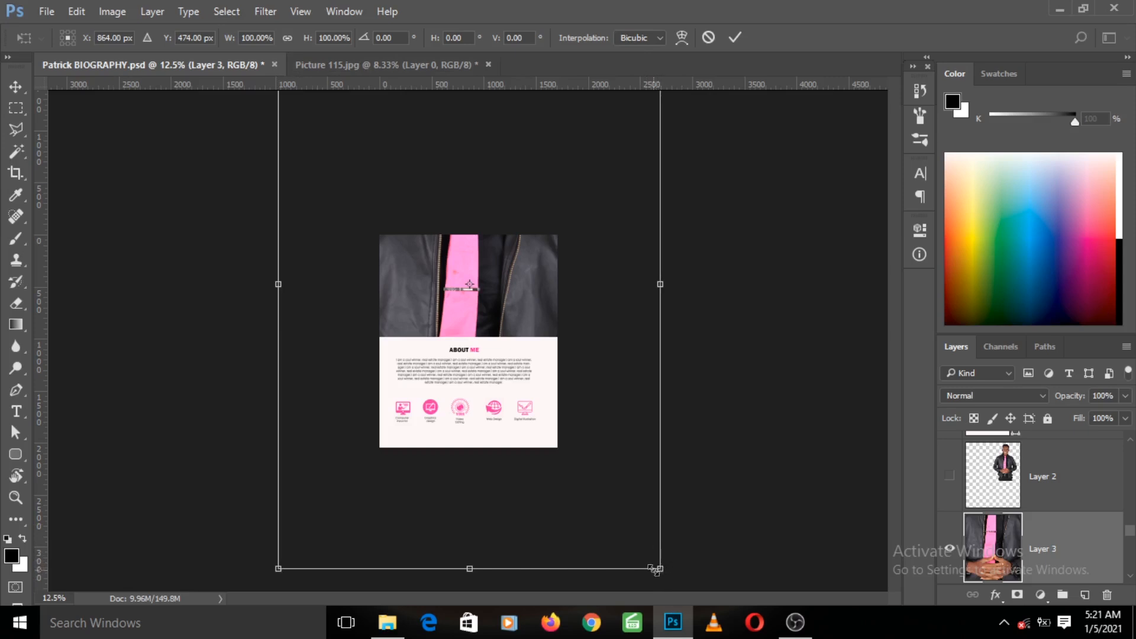
{"action": "left_click_drag", "start_coordinate": [660, 570], "coordinate": [495, 370]}
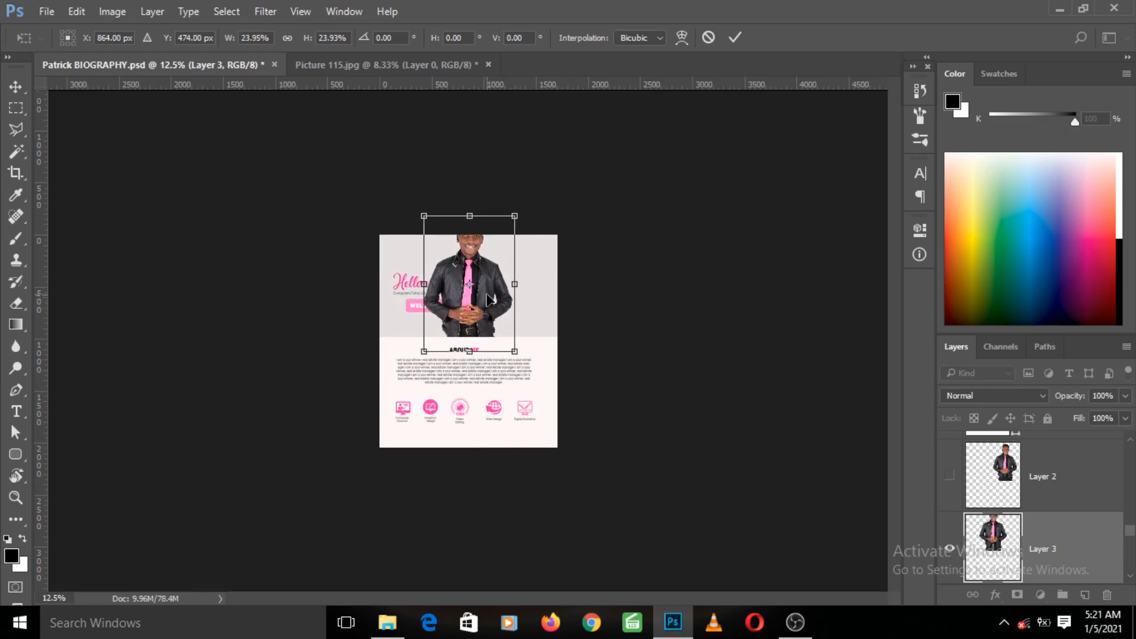
{"action": "left_click_drag", "start_coordinate": [489, 299], "coordinate": [522, 313]}
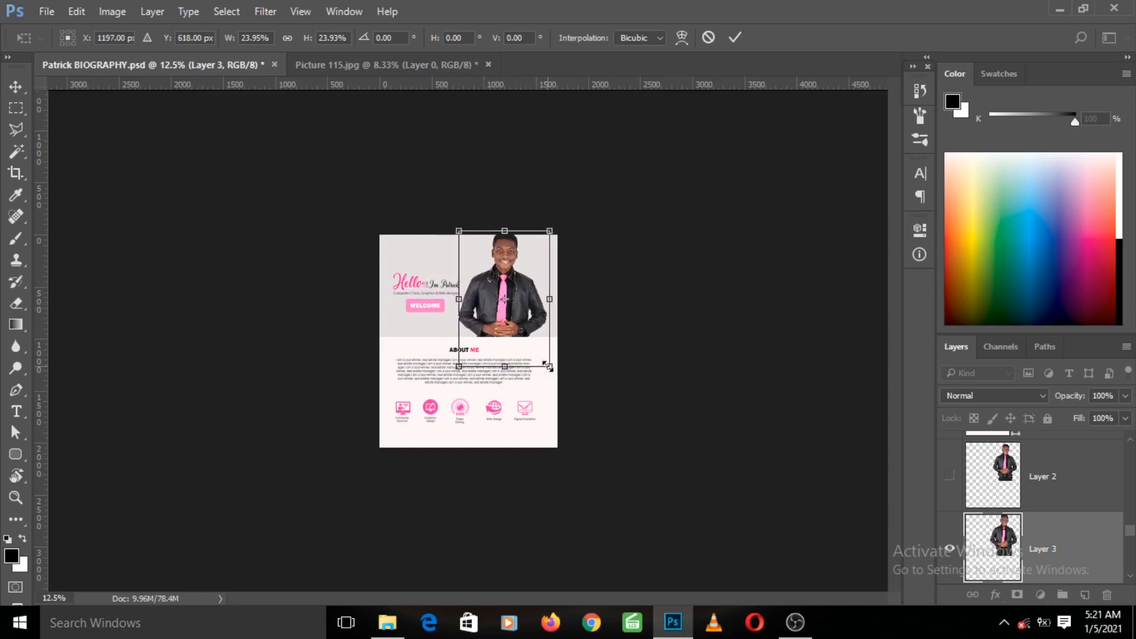
{"action": "left_click_drag", "start_coordinate": [549, 366], "coordinate": [542, 360]}
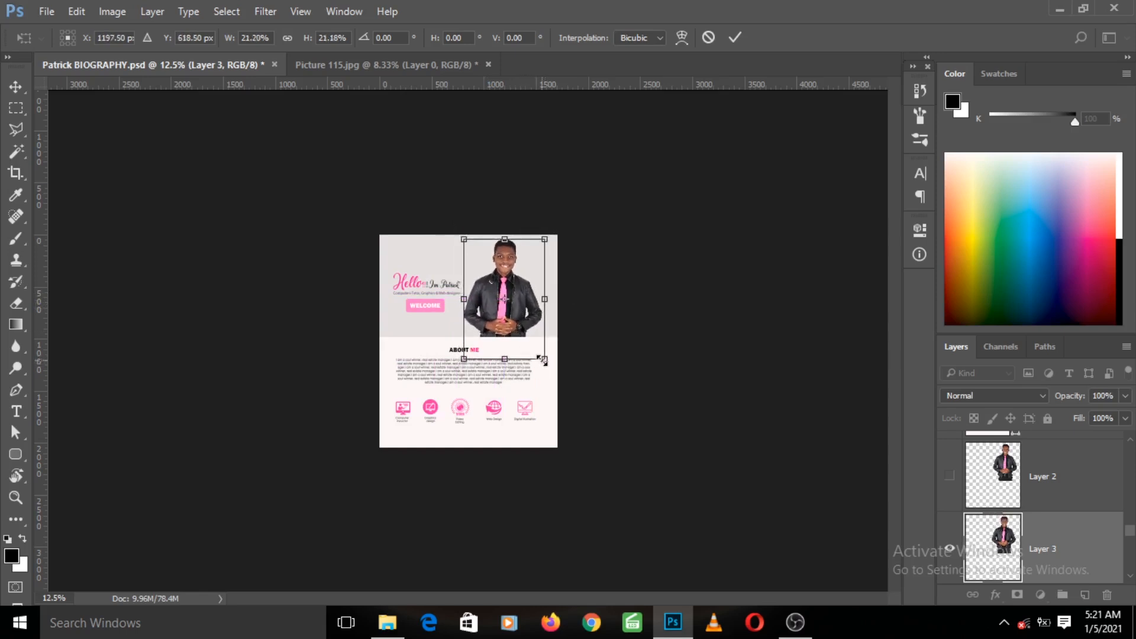
{"action": "left_click_drag", "start_coordinate": [519, 317], "coordinate": [522, 317]}
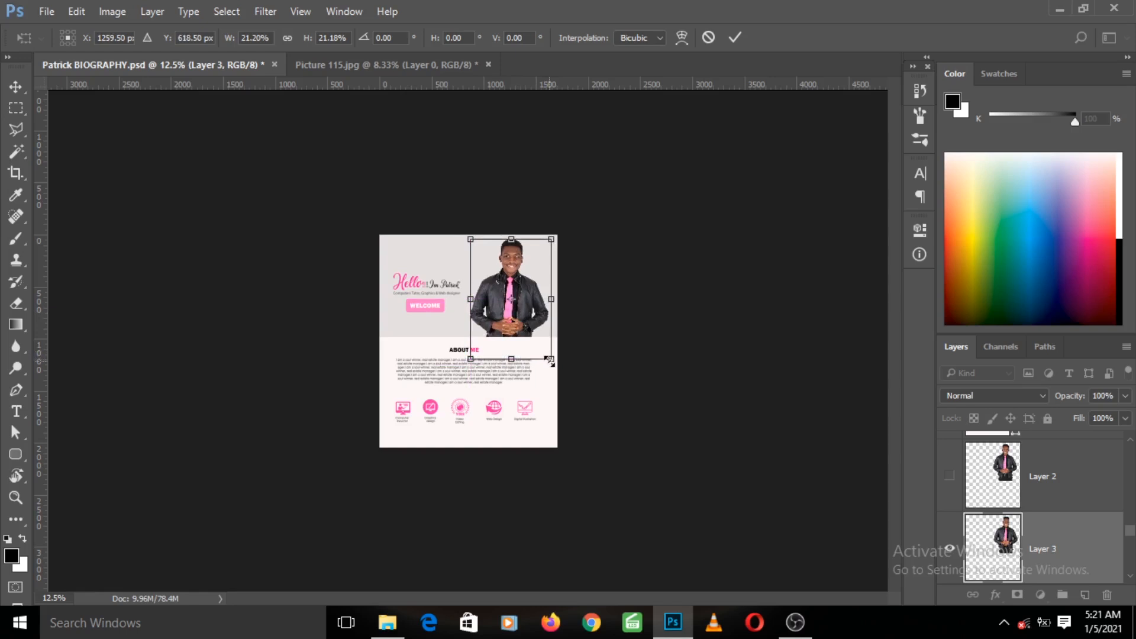
{"action": "left_click_drag", "start_coordinate": [550, 361], "coordinate": [549, 357]}
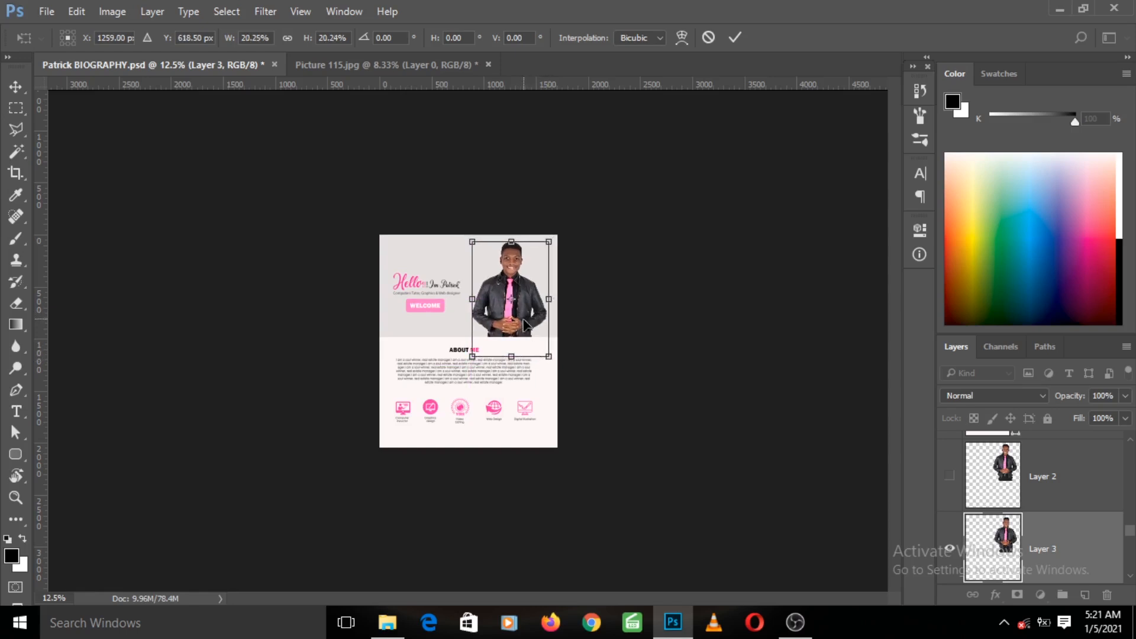
{"action": "key", "text": "Return"}
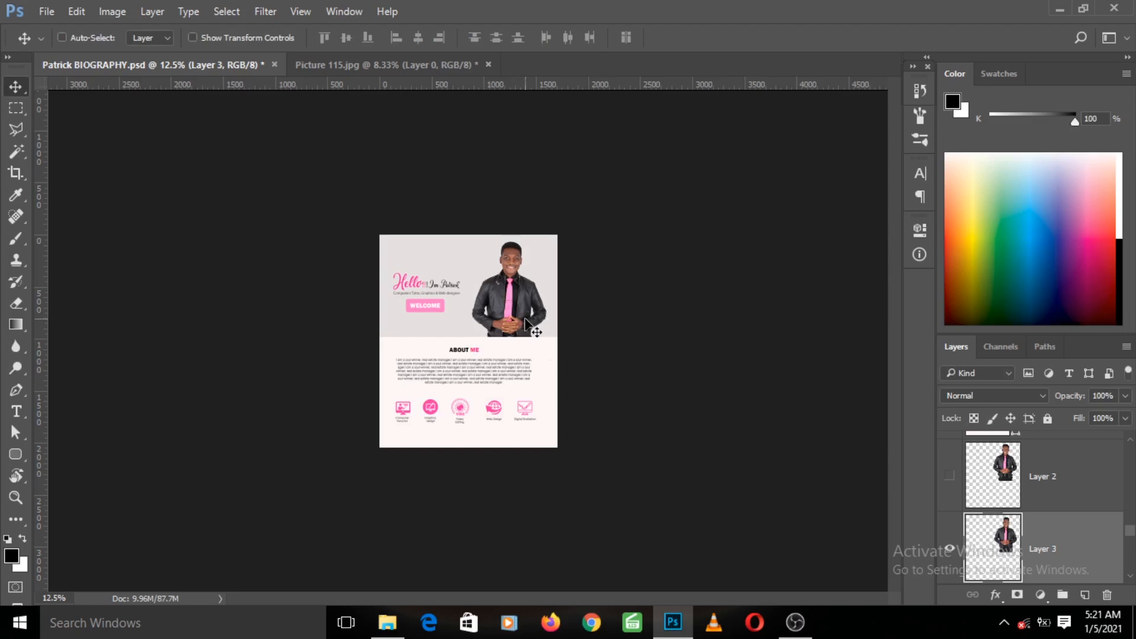
{"action": "key", "text": "ctrl+plus"}
{"action": "key", "text": "ctrl+plus"}
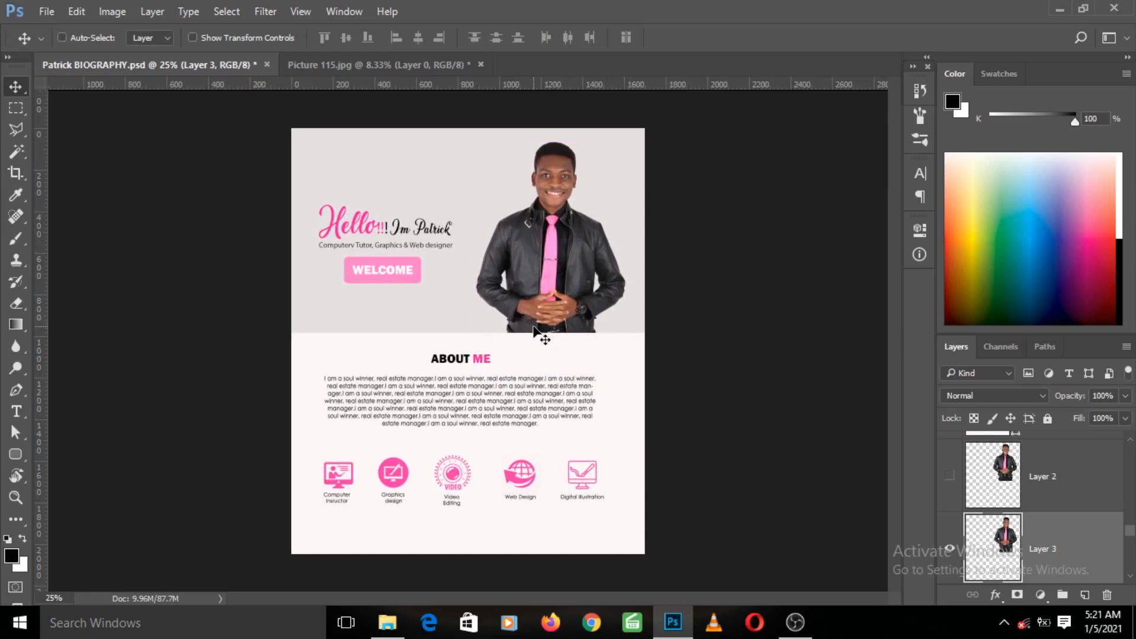
{"action": "left_click", "coordinate": [18, 152]}
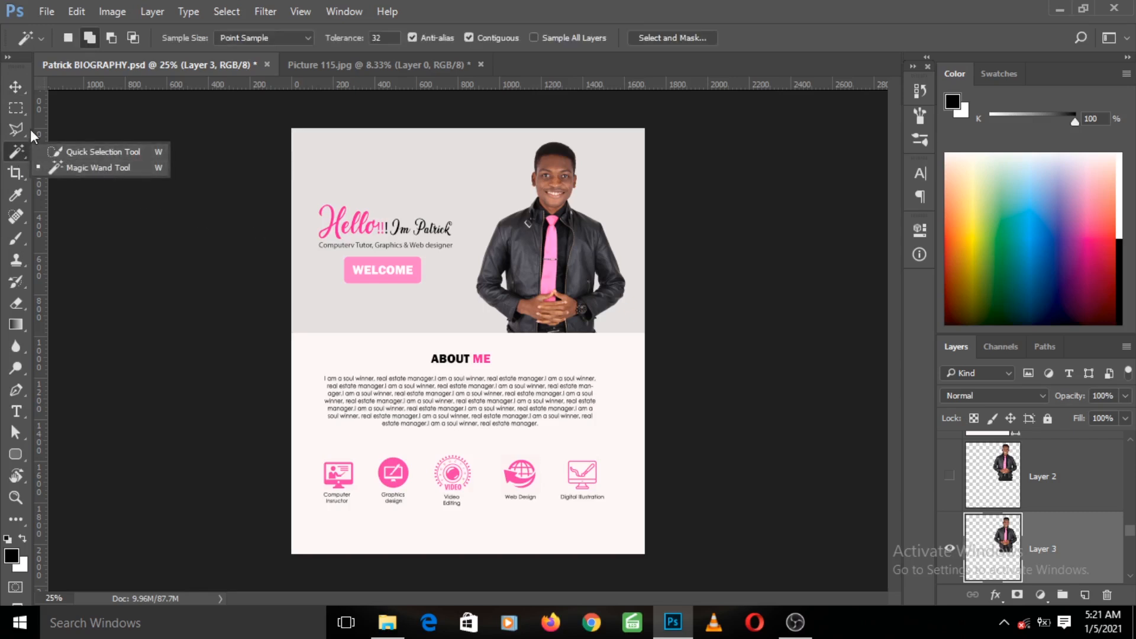
{"action": "left_click", "coordinate": [23, 91]}
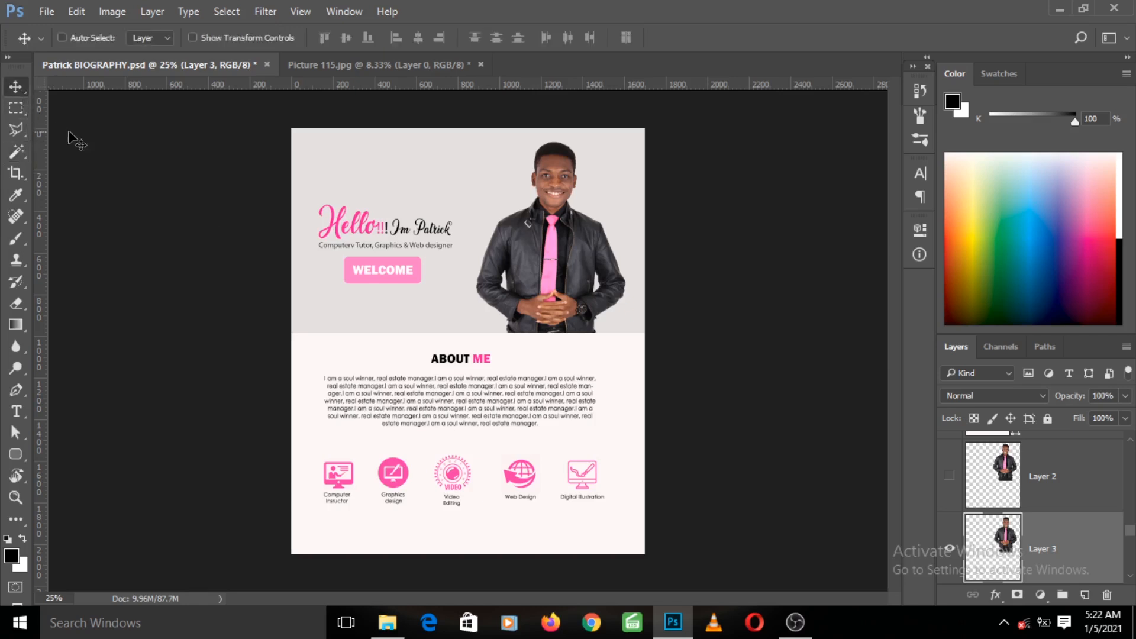